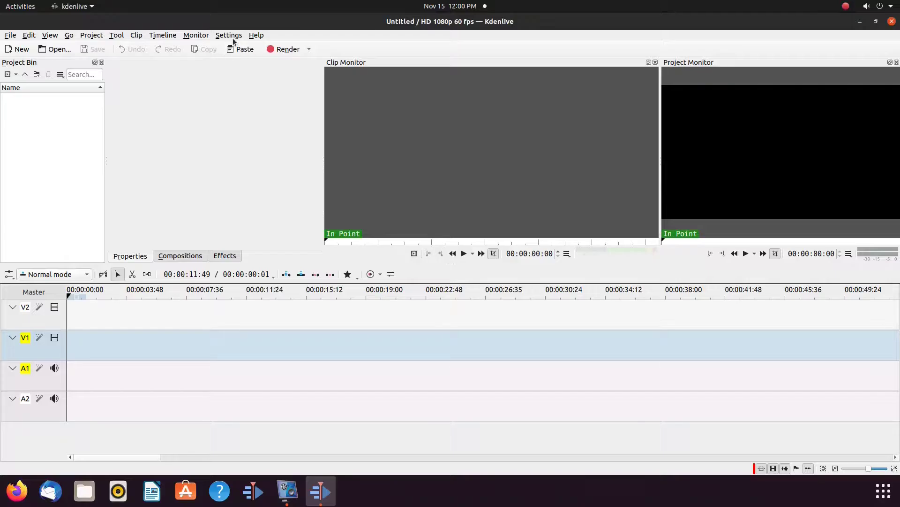
Check the installed Kdenlive version in the program information and close it.
left_click(257, 35)
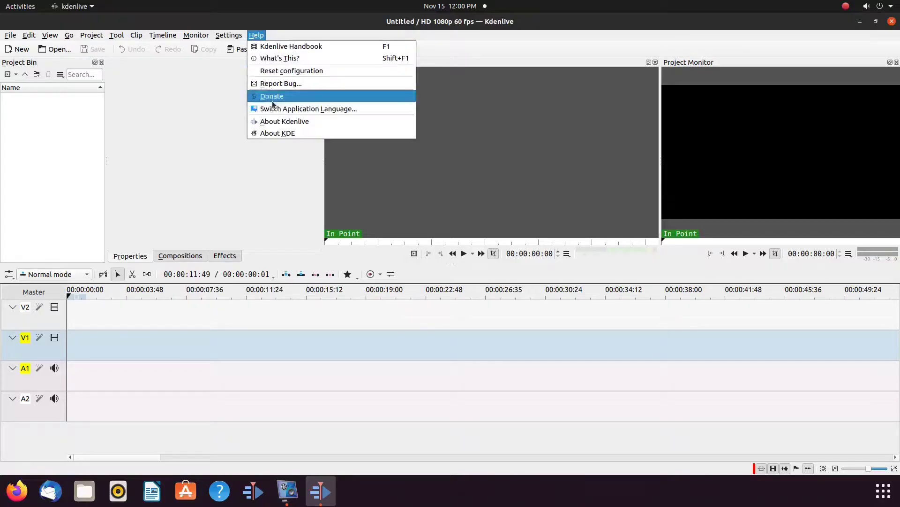
left_click(278, 125)
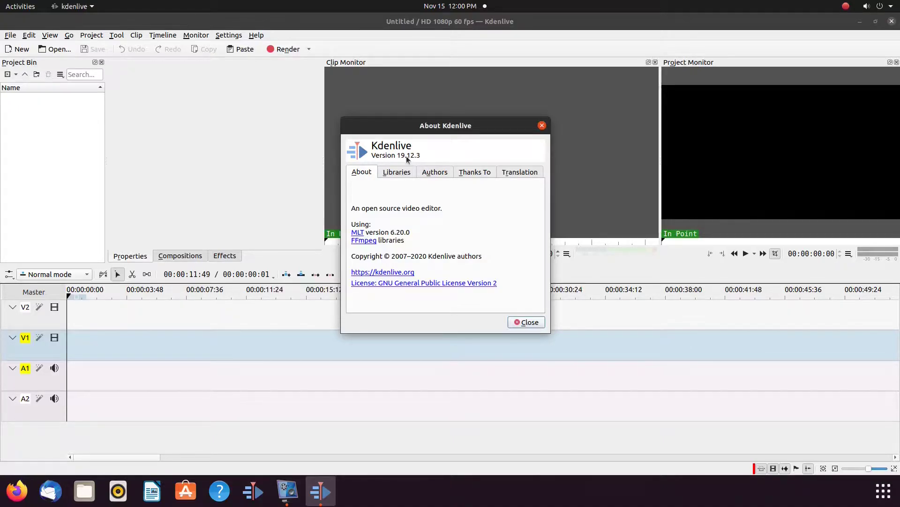
left_click(537, 323)
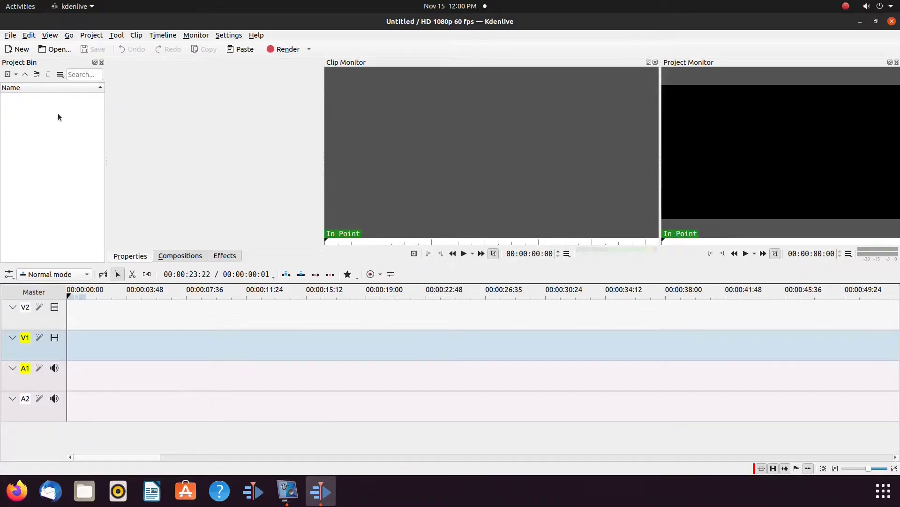
Import How To Create A Krita Stamp .mp4 and How To Create Slideshow In Kdenlive Version 19.12.3 .mp4, accepting the Vertical HD 60 fps profile.
left_click(7, 75)
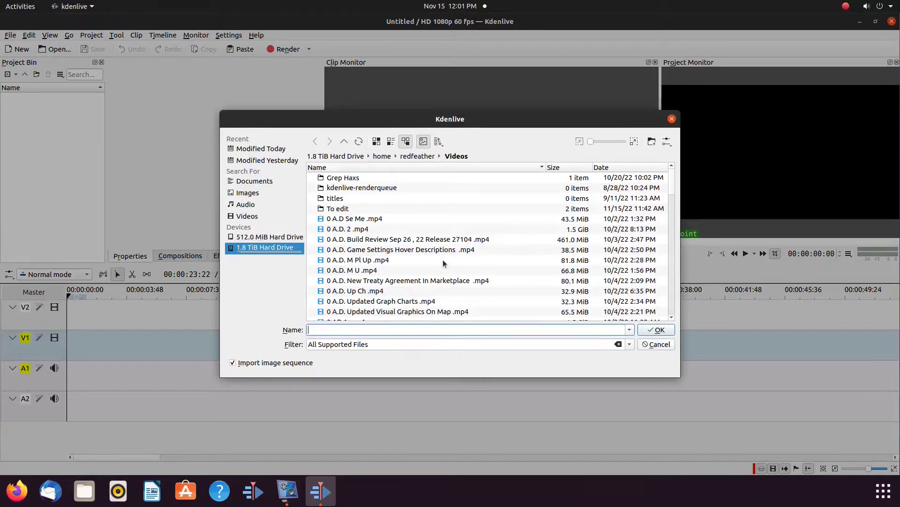
scroll(443, 260, "down", 2)
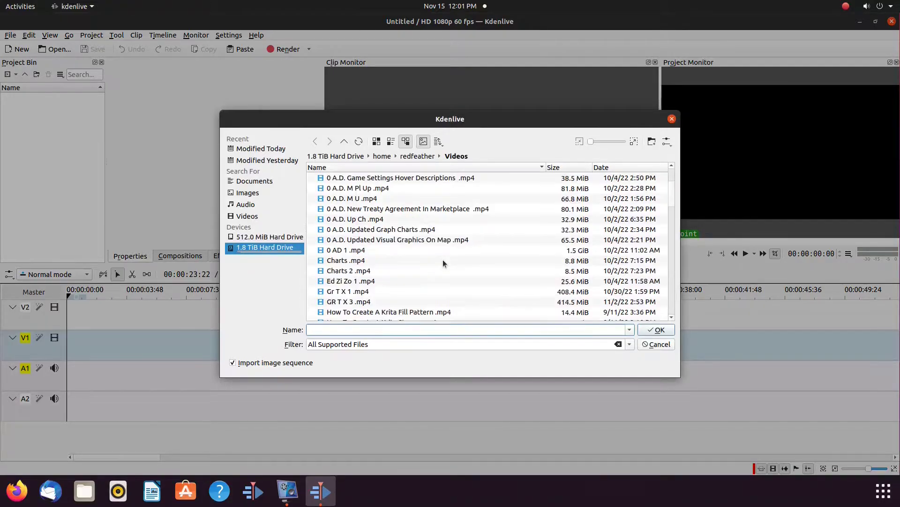
scroll(443, 259, "down", 2)
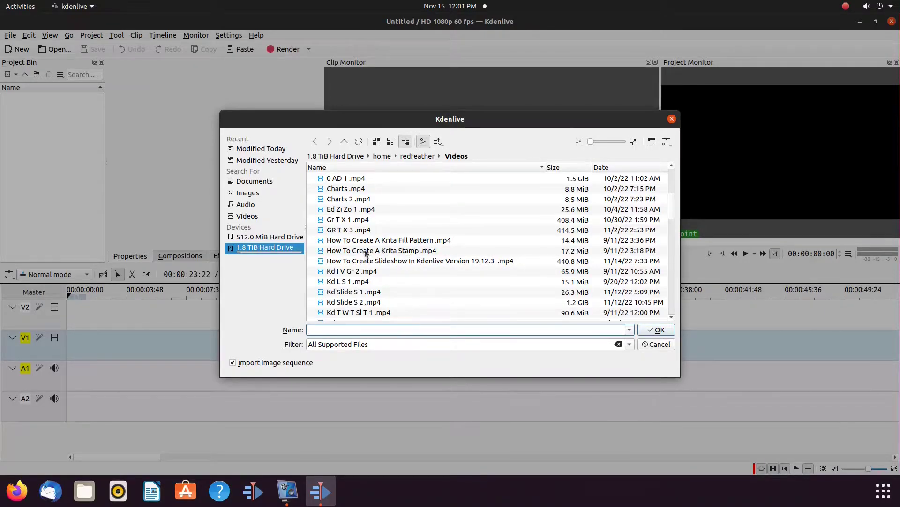
left_click(412, 254)
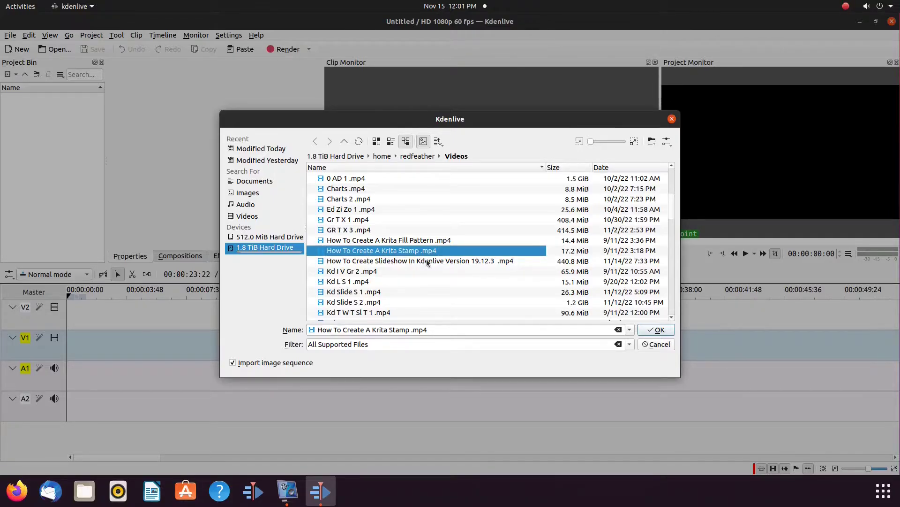
left_click(428, 262, "ctrl")
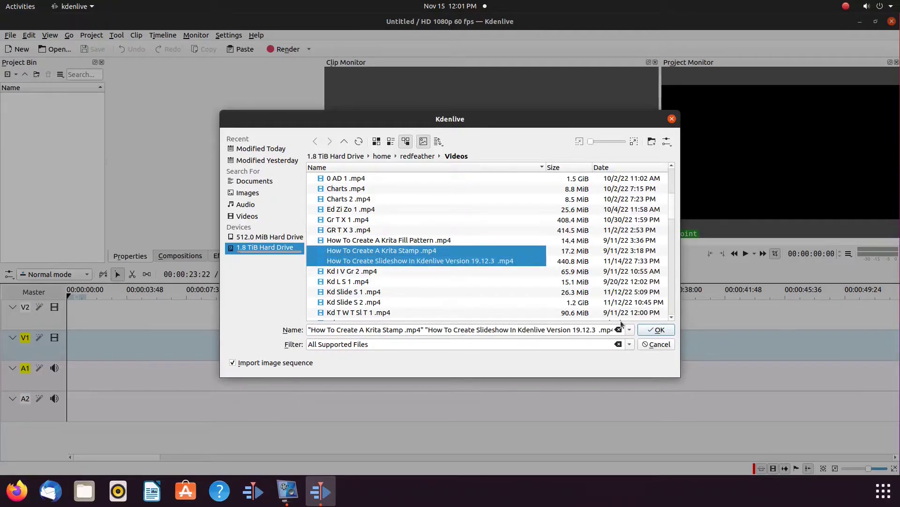
left_click(664, 331)
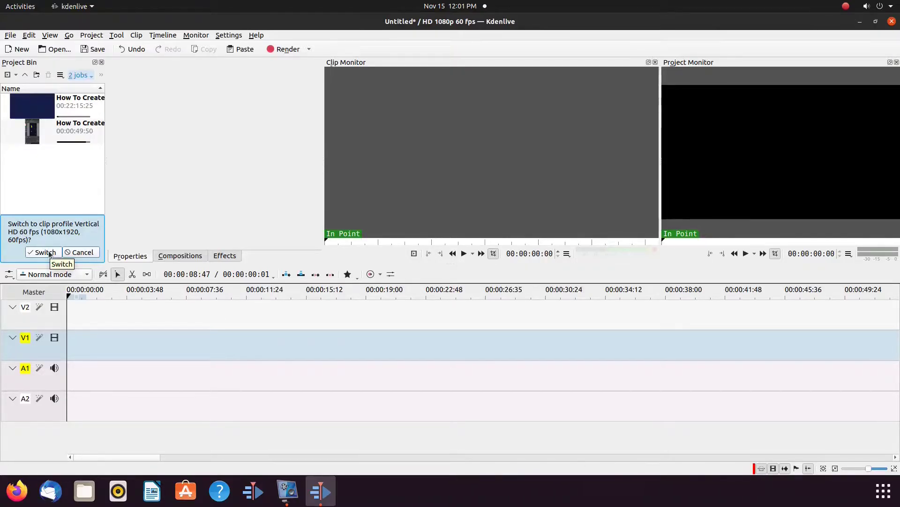
left_click(49, 254)
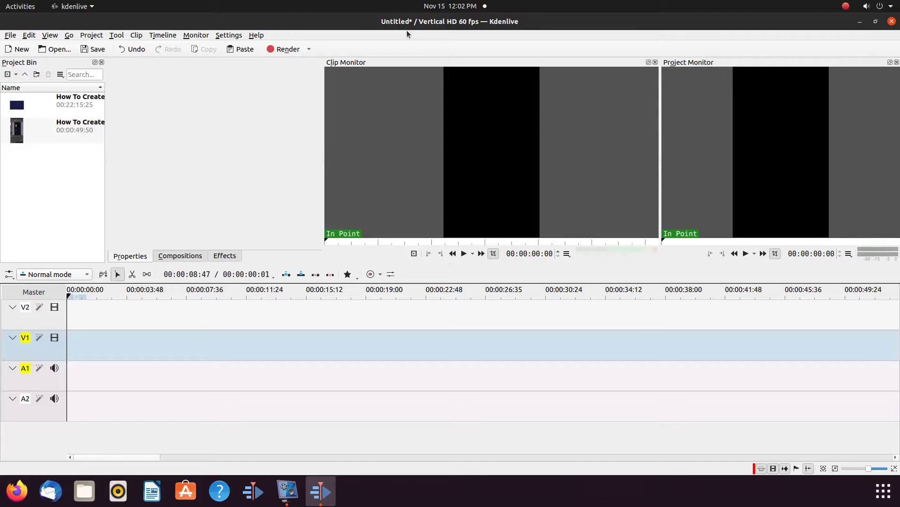
Close the untitled project window without saving the changes.
left_click(892, 22)
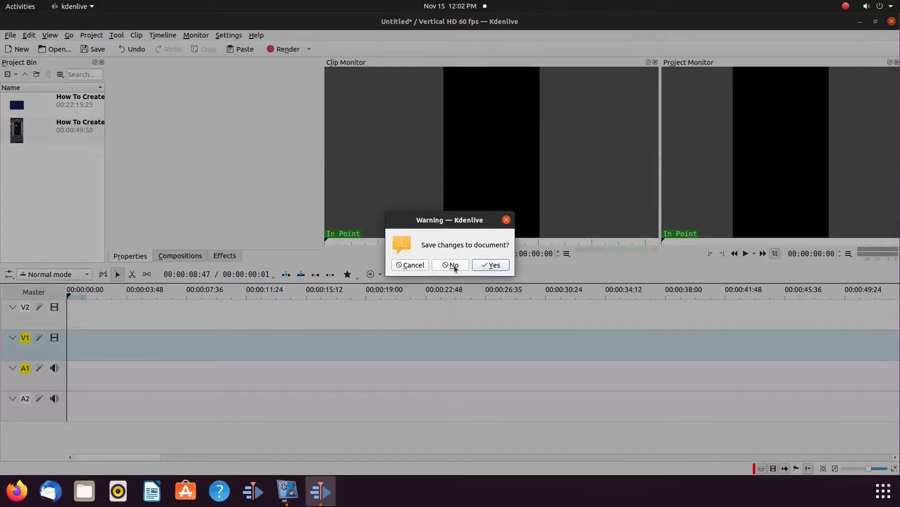
left_click(454, 268)
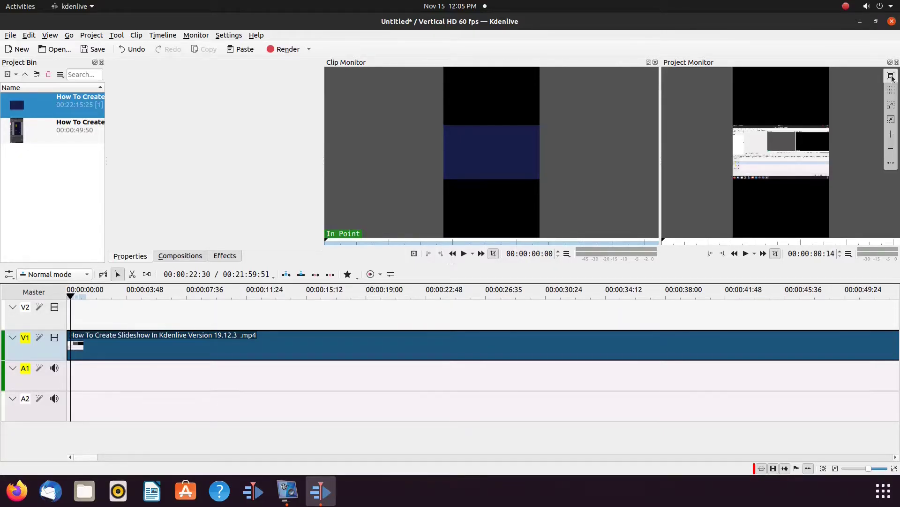
View the slideshow video full screen in the project monitor and return to the editor.
double_click(692, 185)
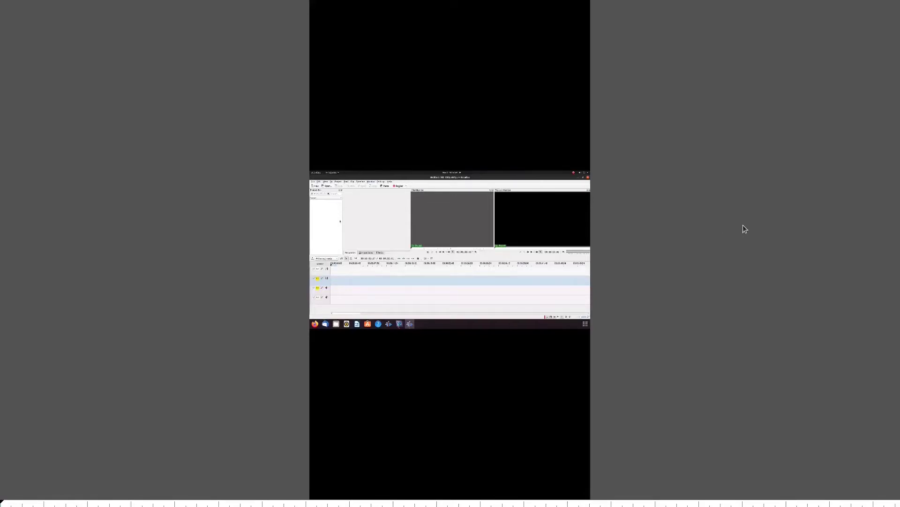
double_click(643, 323)
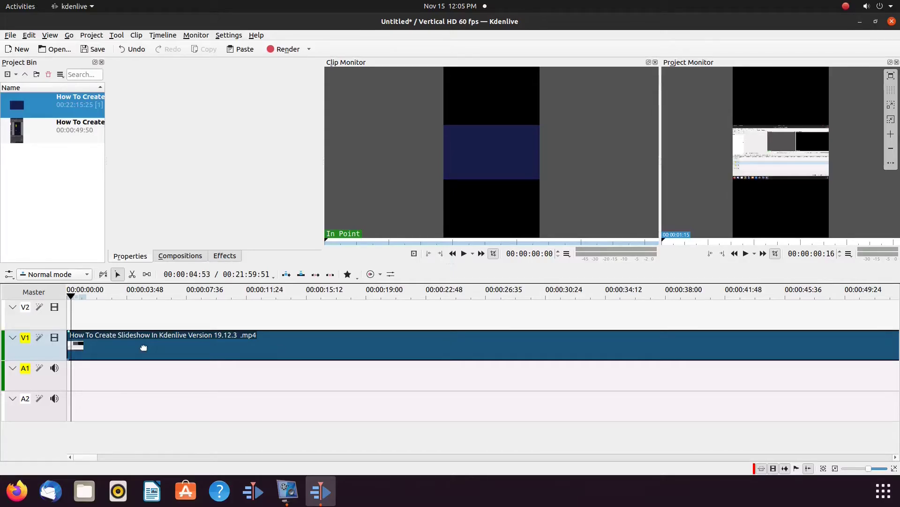
Apply the Position and Zoom effect with Distort enabled to the V1 slideshow clip, and preview it full screen.
left_click(224, 256)
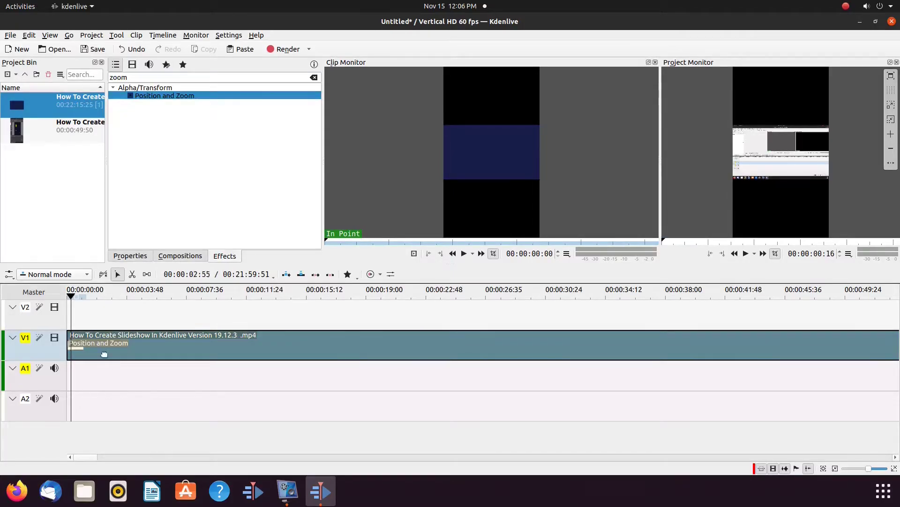
left_click(104, 355)
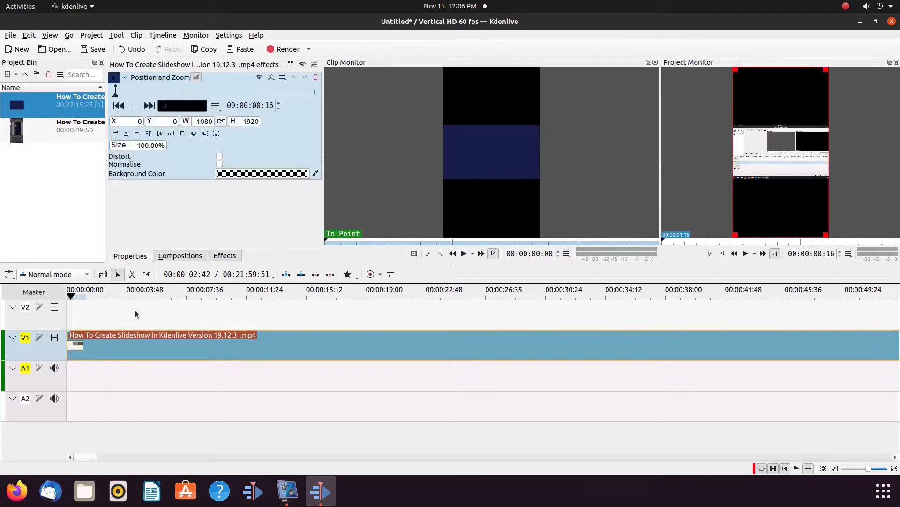
left_click(219, 156)
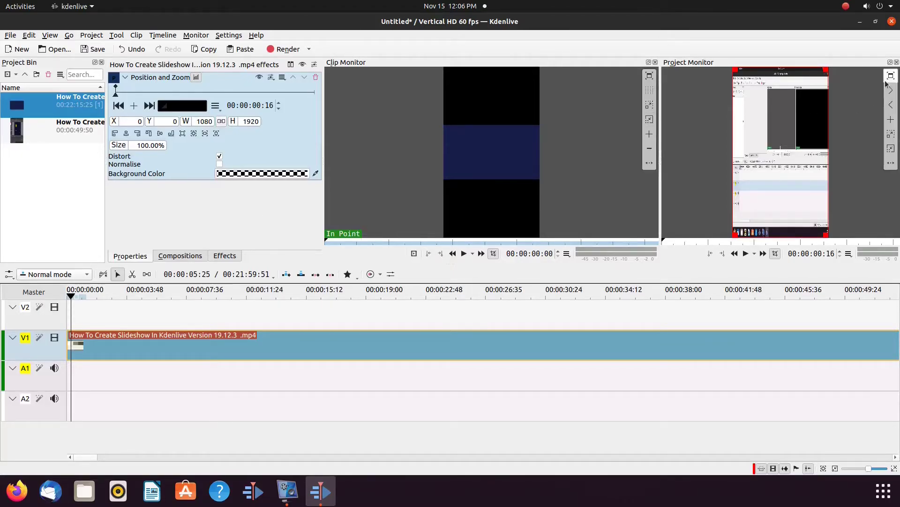
left_click(891, 77)
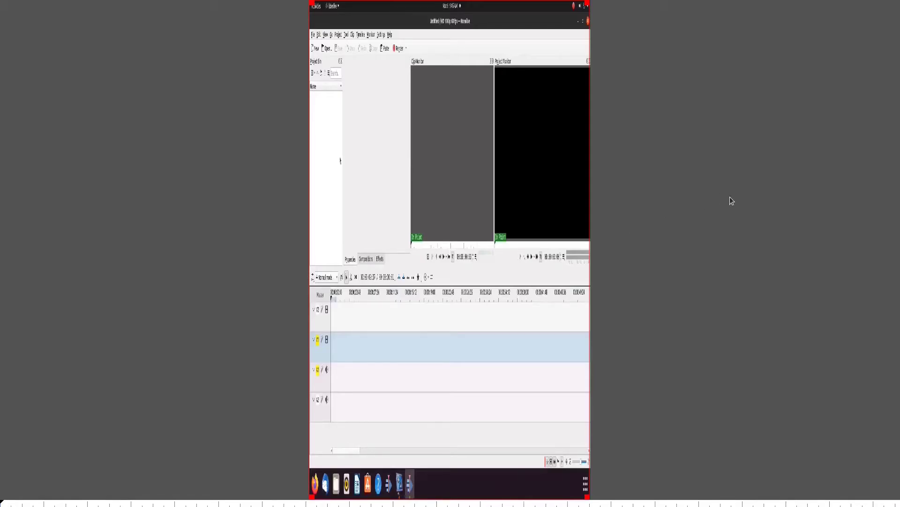
double_click(700, 235)
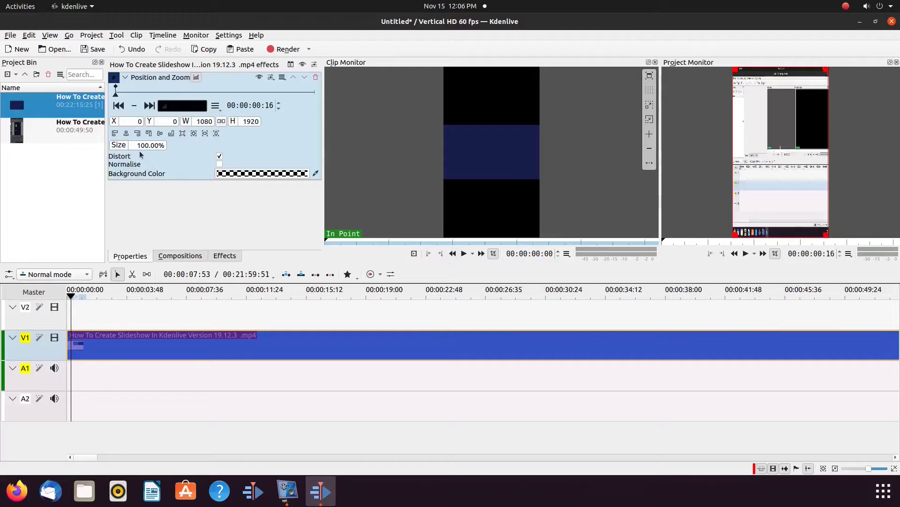
Set the Position and Zoom size to 200% and preview the enlarged clip full screen.
left_click_drag(141, 146, 138, 146)
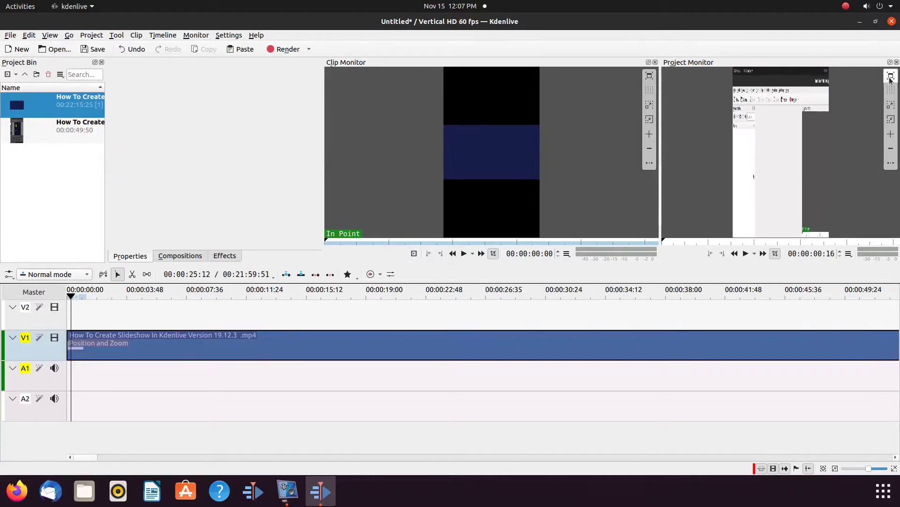
left_click(891, 78)
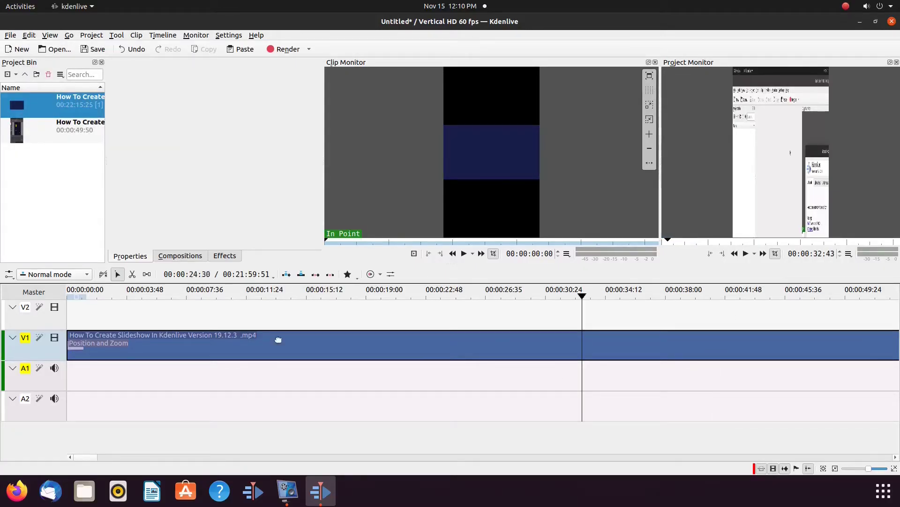
Split the V1 clip with the Razor tool at the playhead, 00:00:32:43, and return to the selection tool.
key("x")
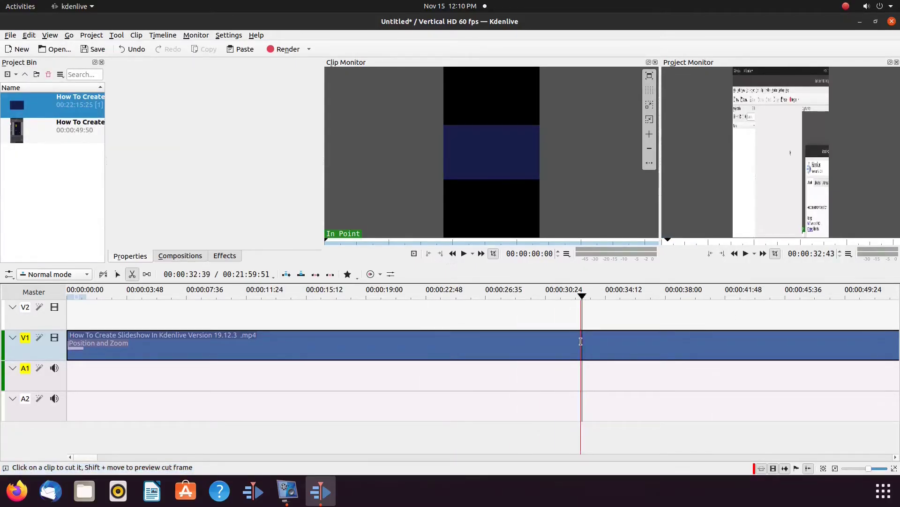
left_click(581, 341)
key("s")
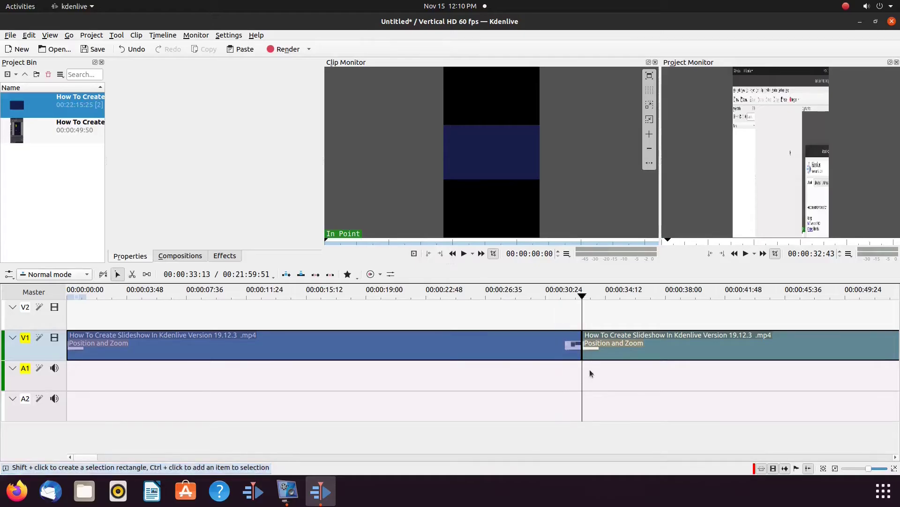
Find the end of the section to isolate and split the second V1 segment there, at 00:00:46:49.
left_click(668, 375)
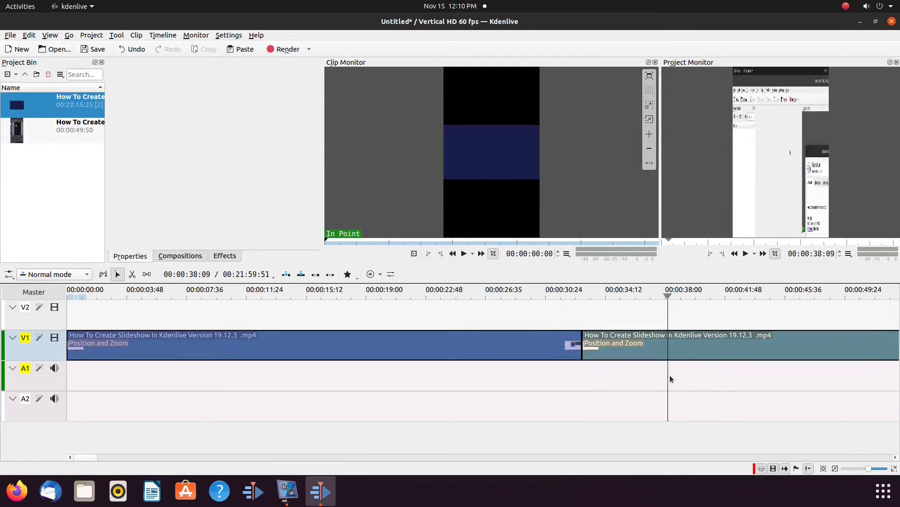
left_click_drag(671, 376, 887, 376)
left_click_drag(88, 457, 101, 457)
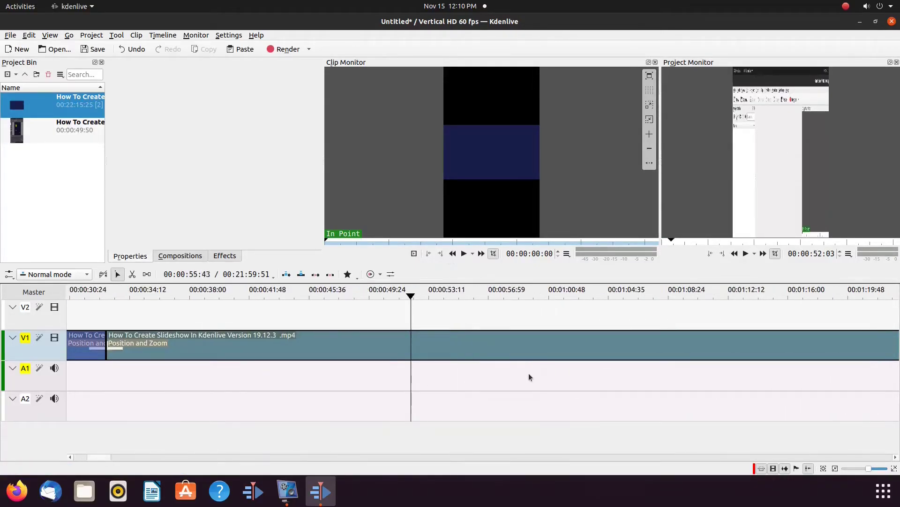
left_click(515, 378)
left_click(445, 374)
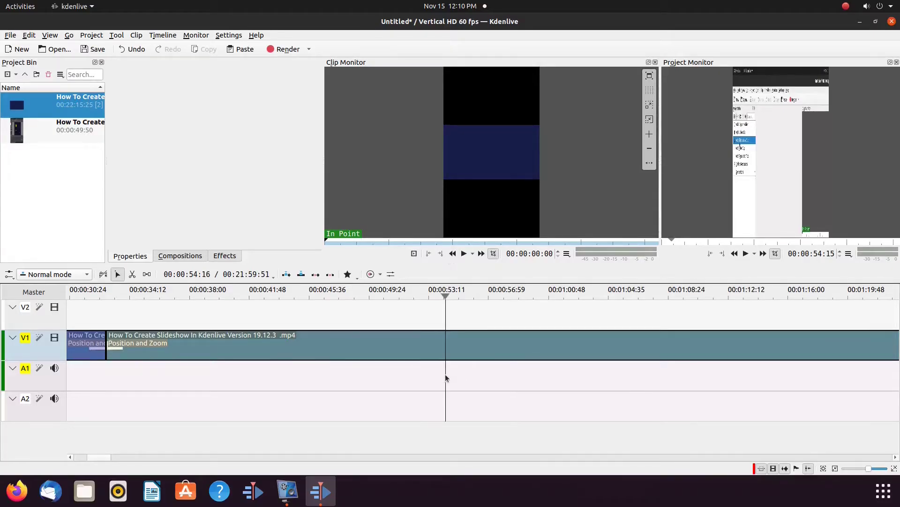
left_click_drag(445, 373, 344, 375)
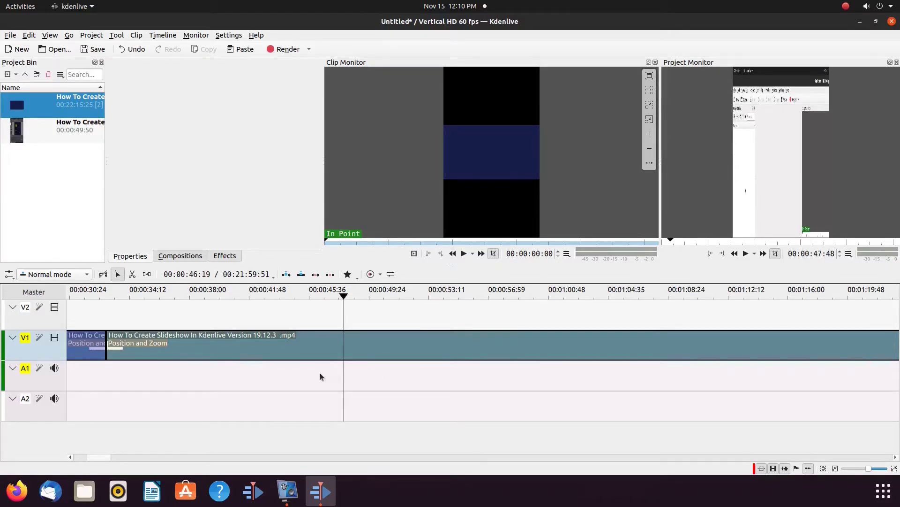
left_click(320, 374)
key("space")
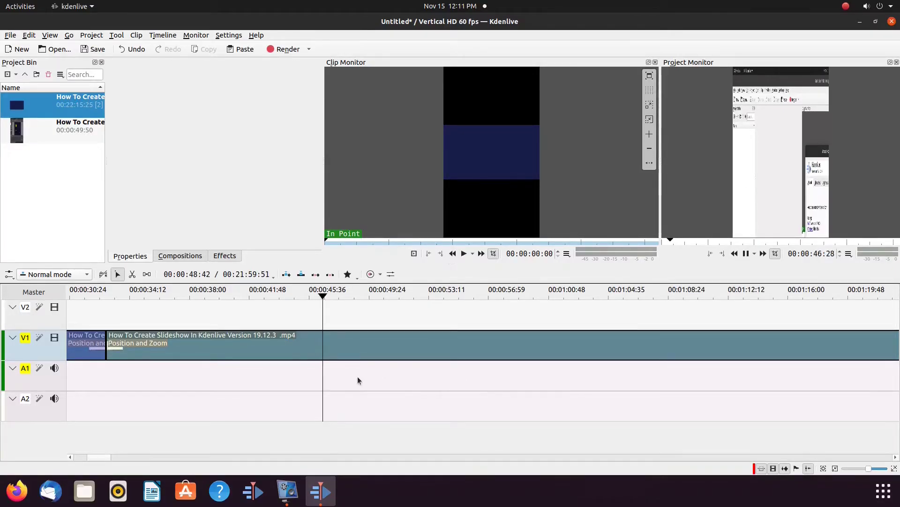
key("space")
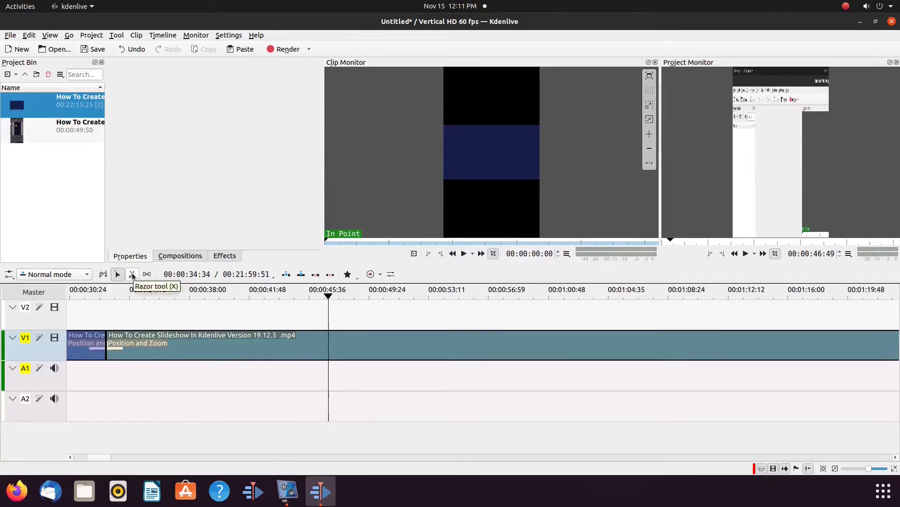
left_click(132, 275)
left_click(328, 346)
key("s")
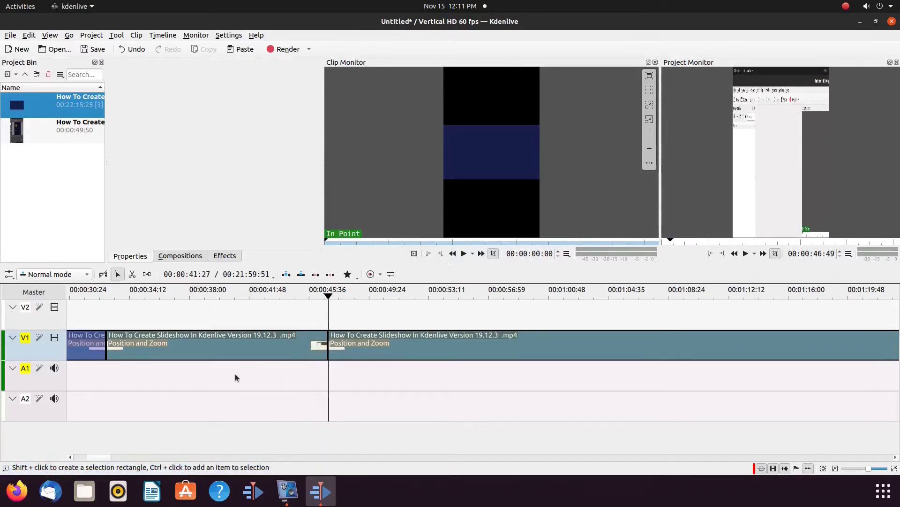
Reposition the middle V1 segment with Position and Zoom to about X -545, Y -722 so the dialog window sits in the frame.
left_click(170, 363)
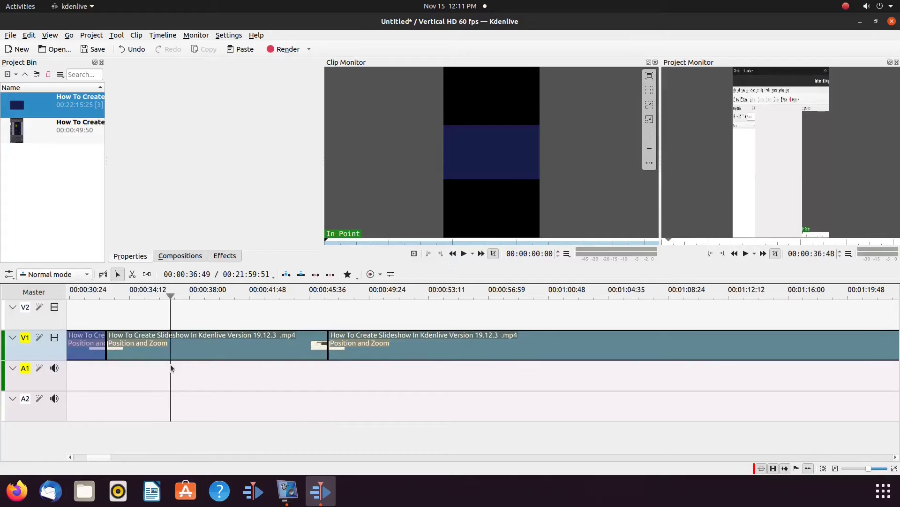
left_click(183, 351)
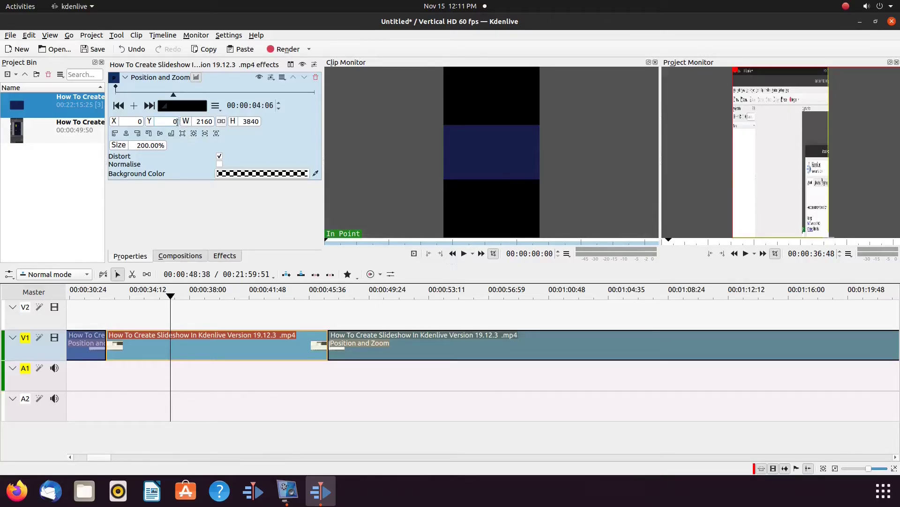
scroll(178, 122, "down", 6)
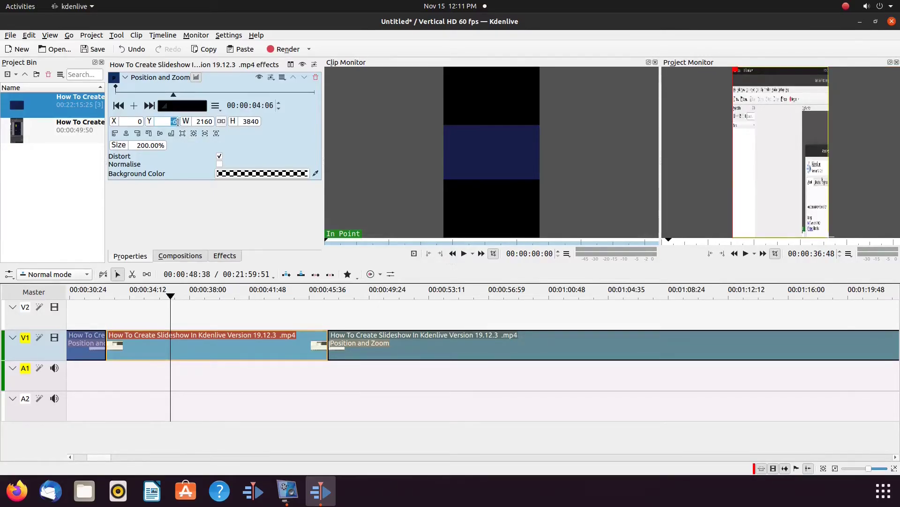
scroll(178, 122, "down", 8)
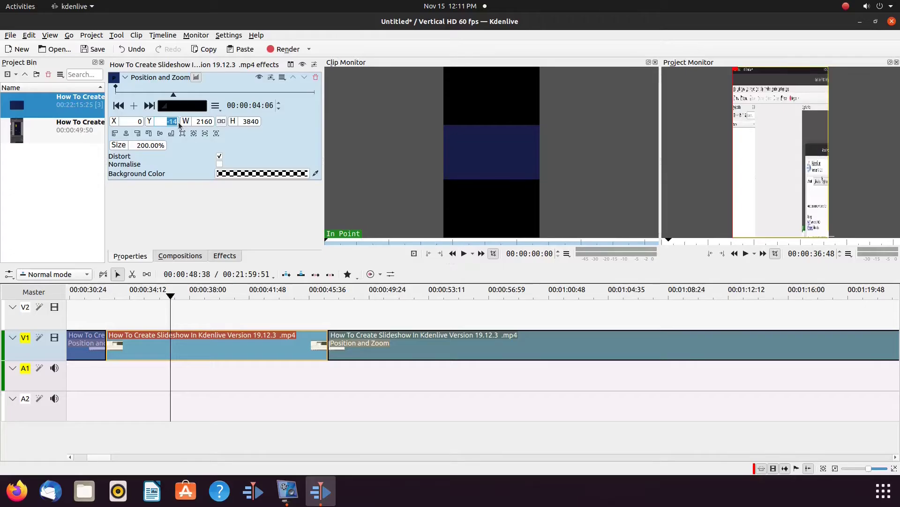
scroll(179, 123, "down", 7)
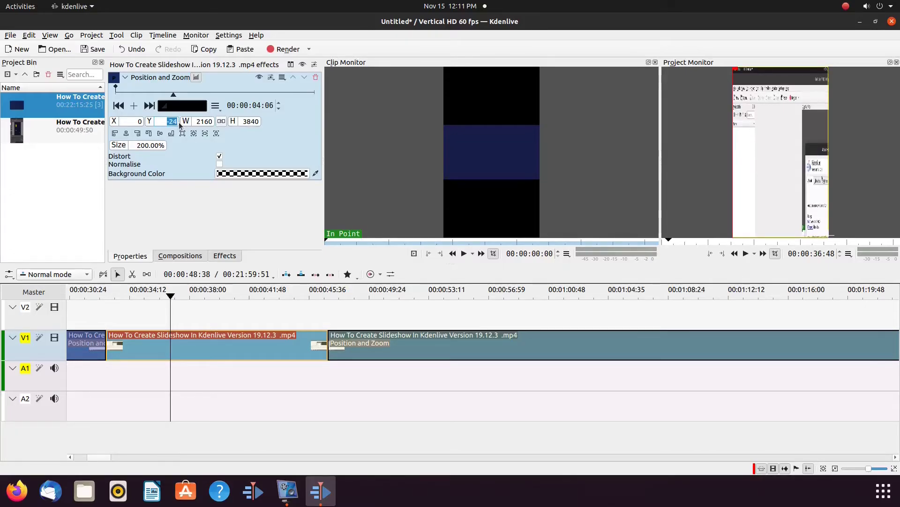
scroll(183, 125, "down", 9)
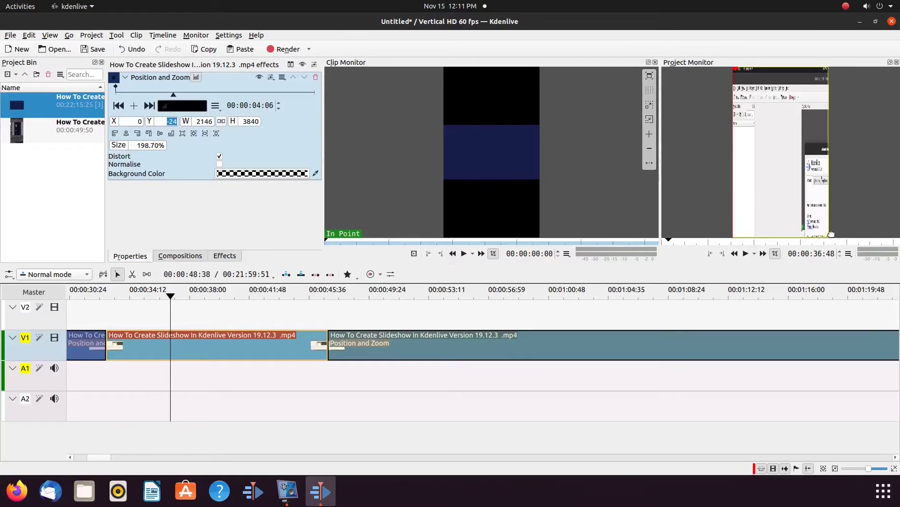
left_click_drag(831, 234, 783, 172)
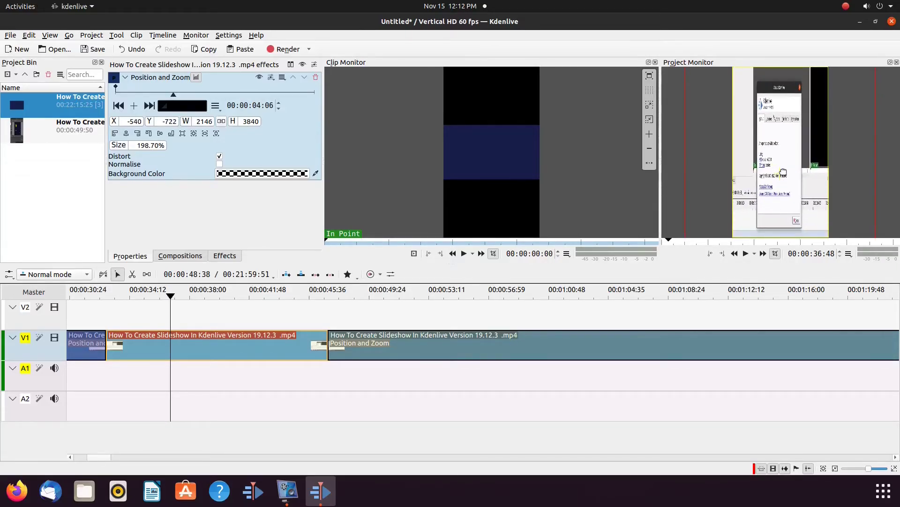
Set the middle V1 segment's Position and Zoom size to 200% and reselect the segment.
mouse_move(148, 147)
left_mouse_down()
mouse_move(138, 147)
mouse_move(155, 144)
left_mouse_up()
type("200.0")
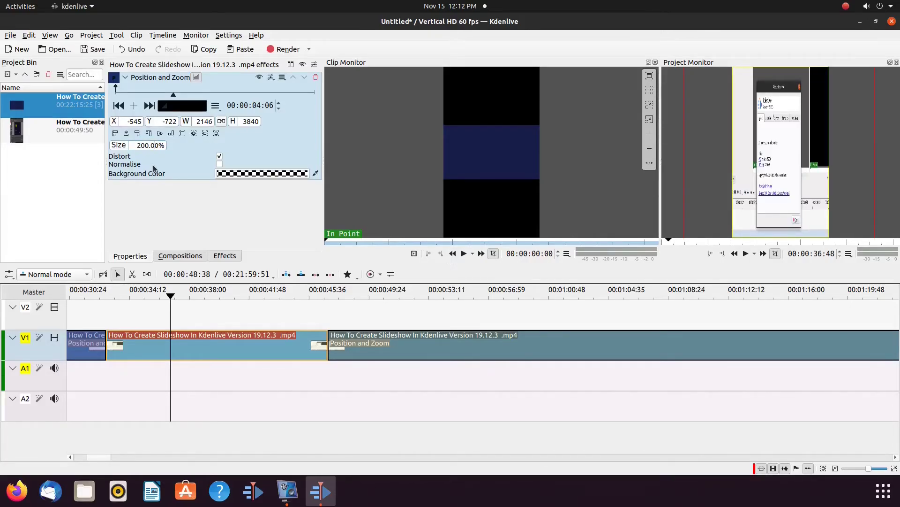
key("Return")
left_click(169, 369)
left_click(181, 347)
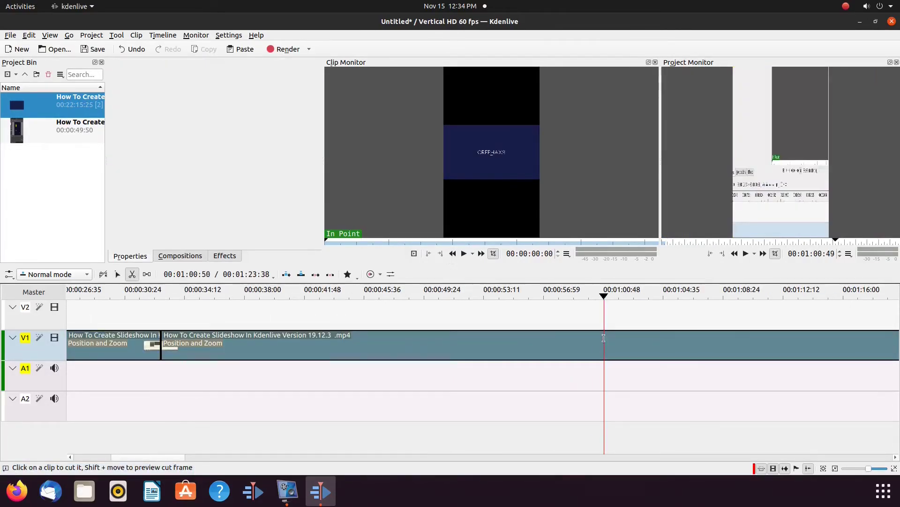
Split the V1 clip at 00:01:00:49 and again at about 00:01:06, then return to the selection tool.
left_click(602, 347)
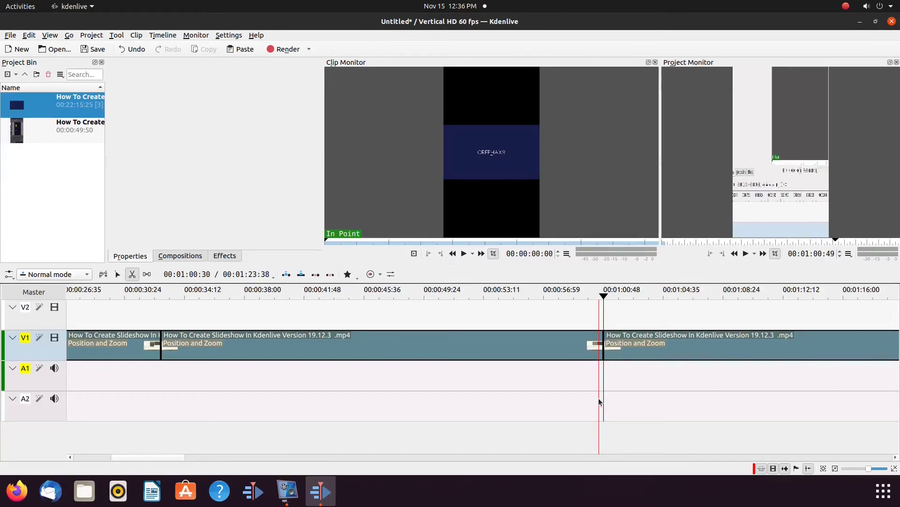
left_click(686, 384)
key("s")
left_click(699, 377)
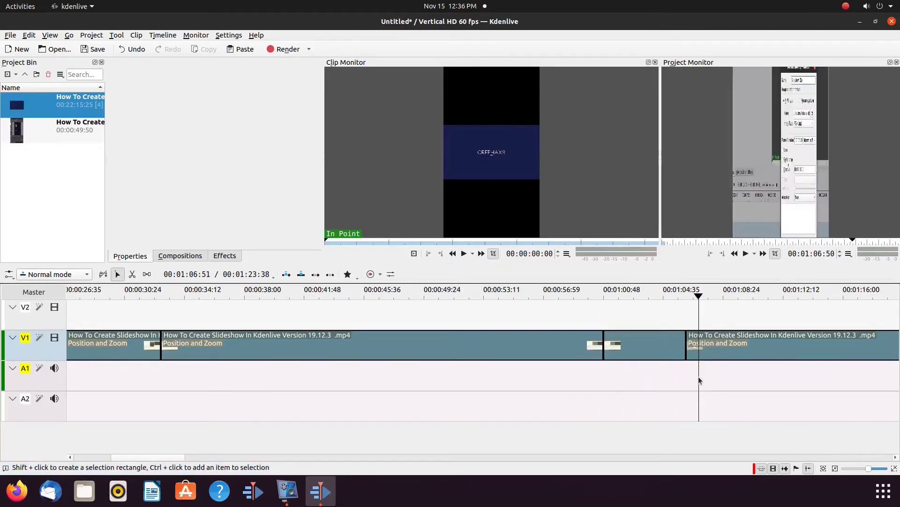
Set the Position and Zoom of the short V1 segment starting at 00:01:00:49 to X -459 and Y -761.
left_click(623, 370)
left_click(629, 350)
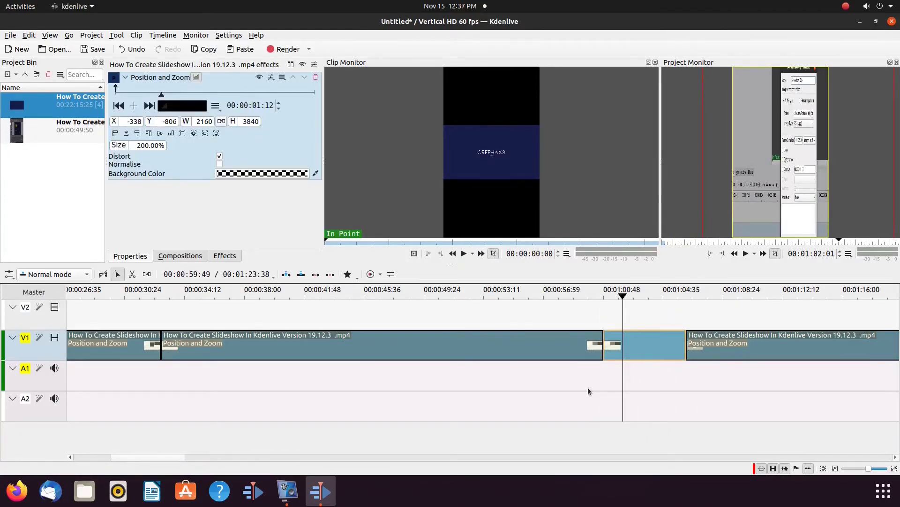
scroll(141, 122, "down", 15)
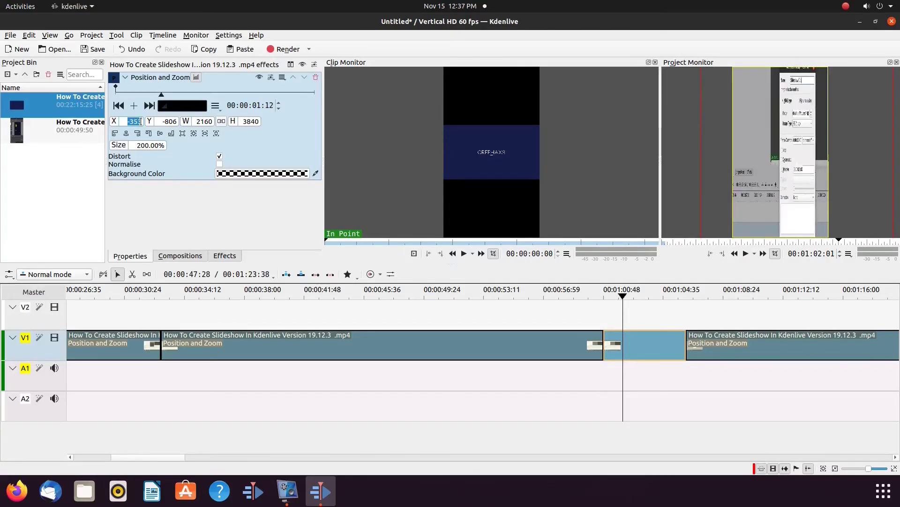
scroll(141, 121, "down", 9)
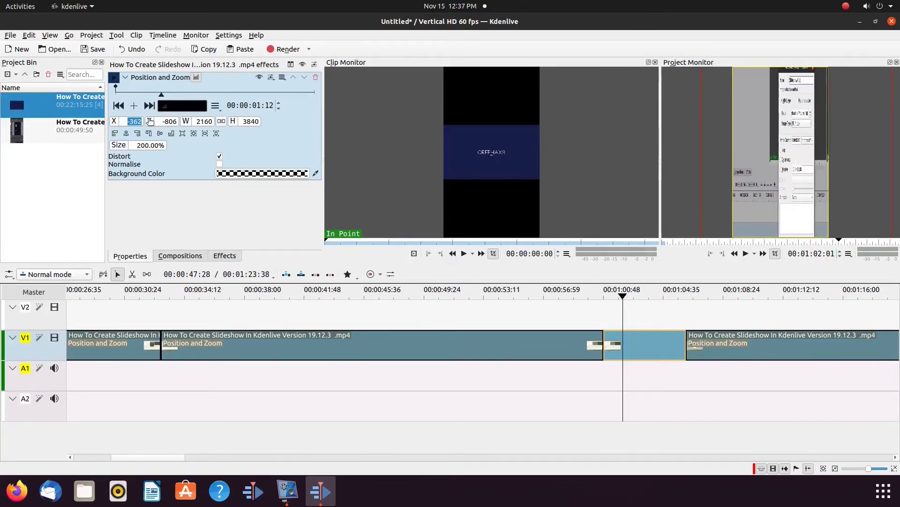
scroll(140, 121, "down", 20)
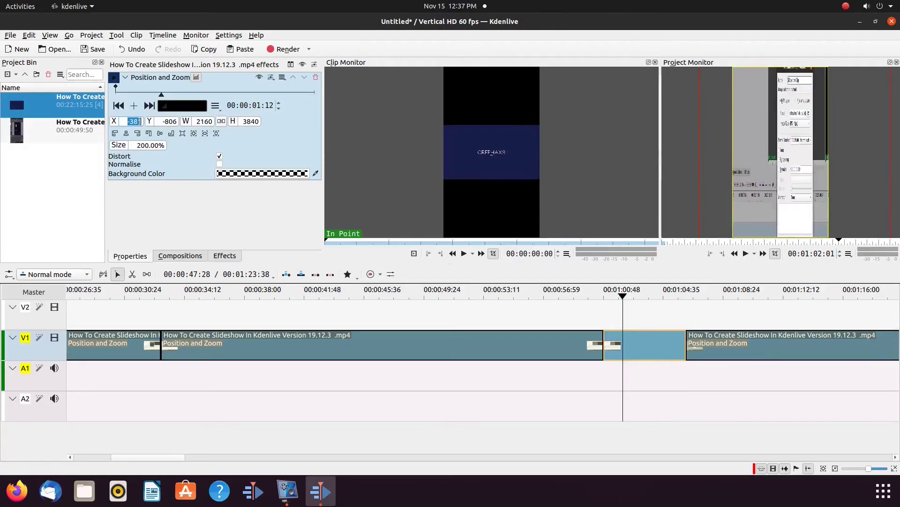
scroll(140, 122, "down", 20)
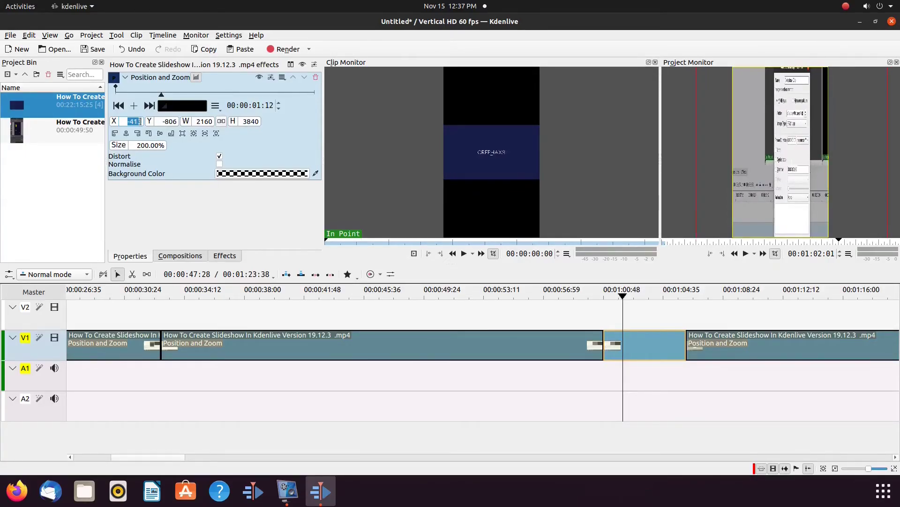
scroll(141, 121, "down", 20)
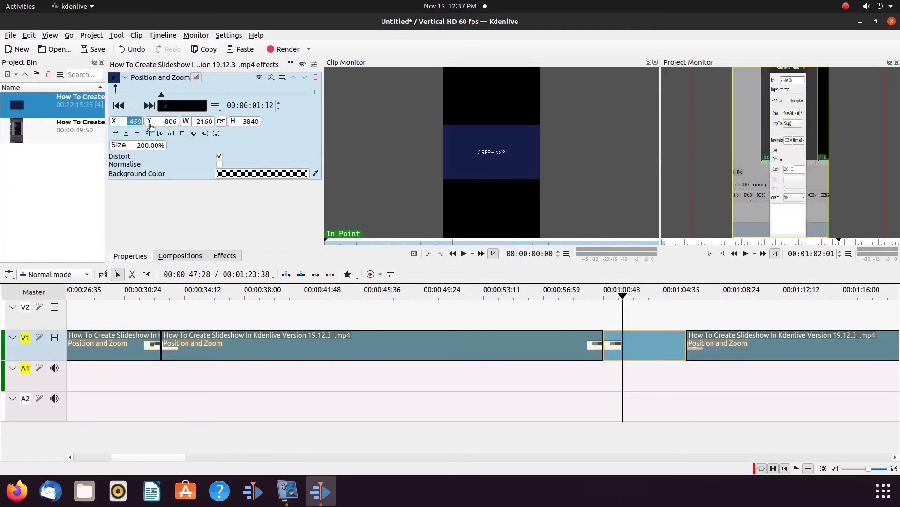
scroll(176, 121, "up", 20)
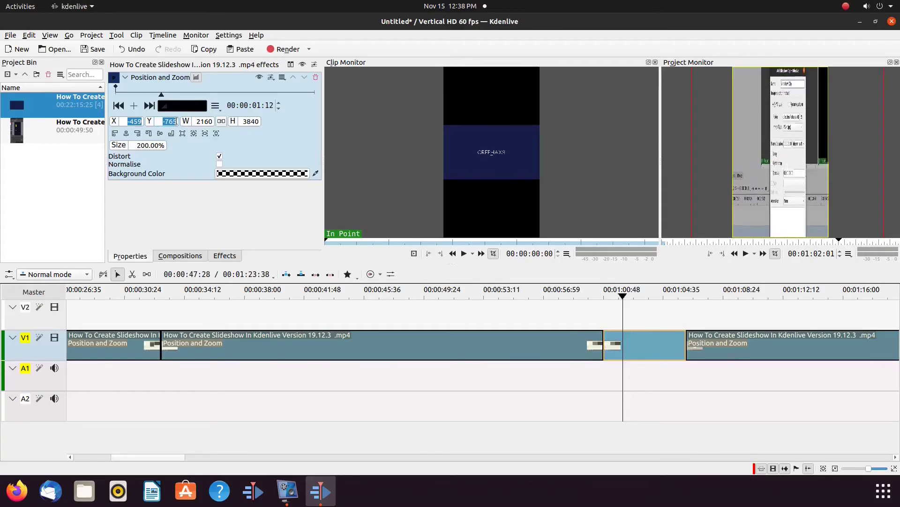
scroll(175, 121, "up", 4)
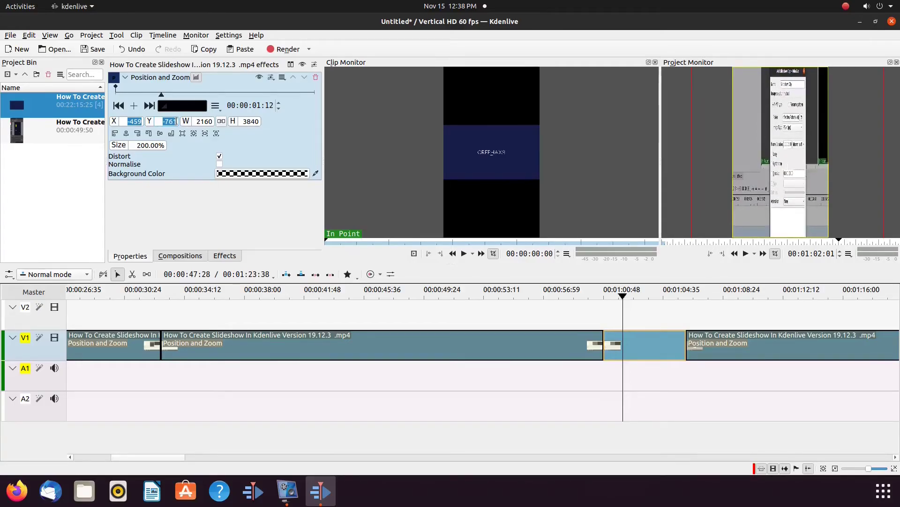
Play across the end of the repositioned segment, split the following V1 clip at 00:01:11:23, and return to the selection tool.
left_click(679, 367)
key("space")
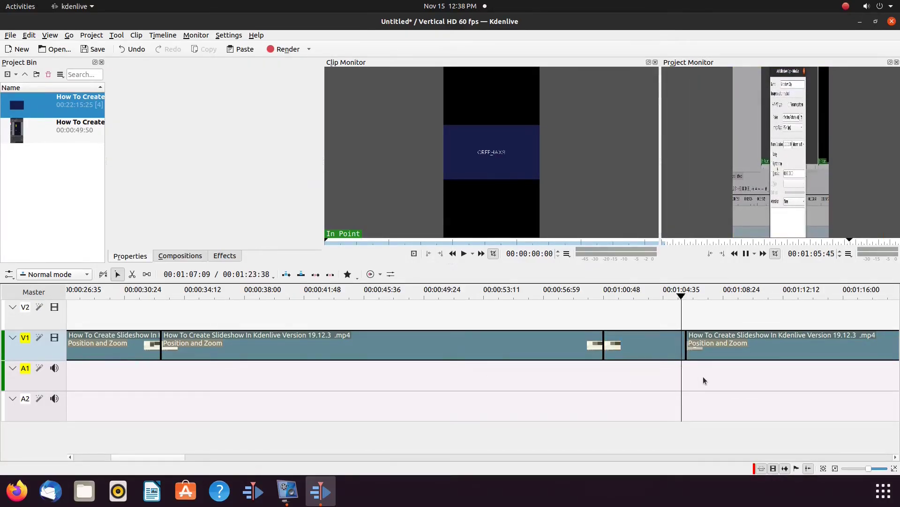
key("space")
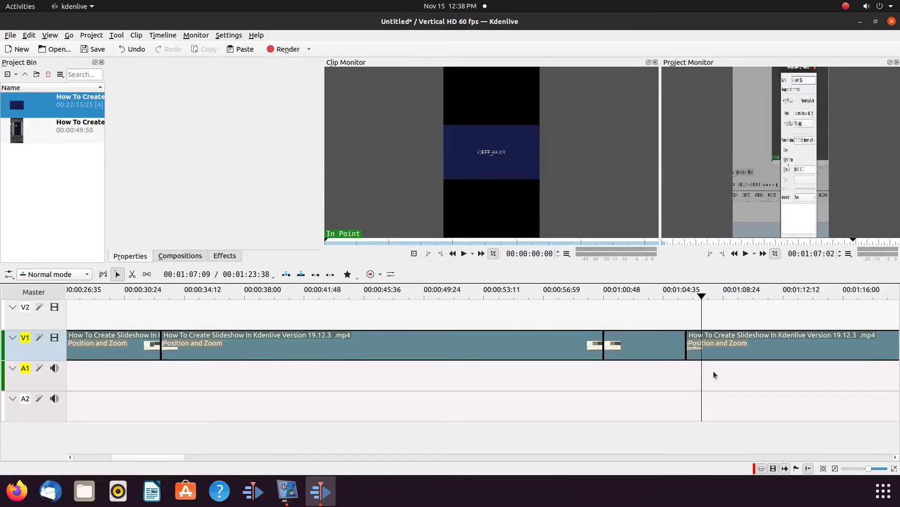
left_click_drag(713, 371, 747, 376)
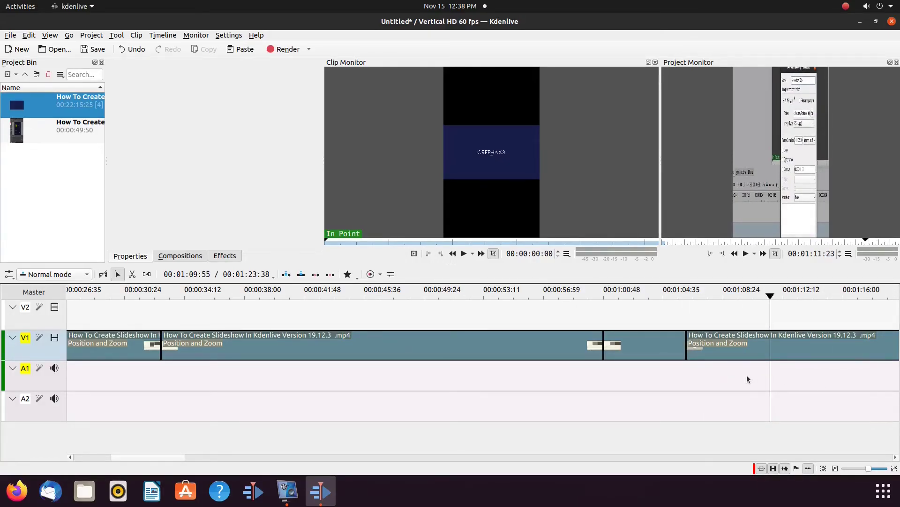
left_click(770, 349)
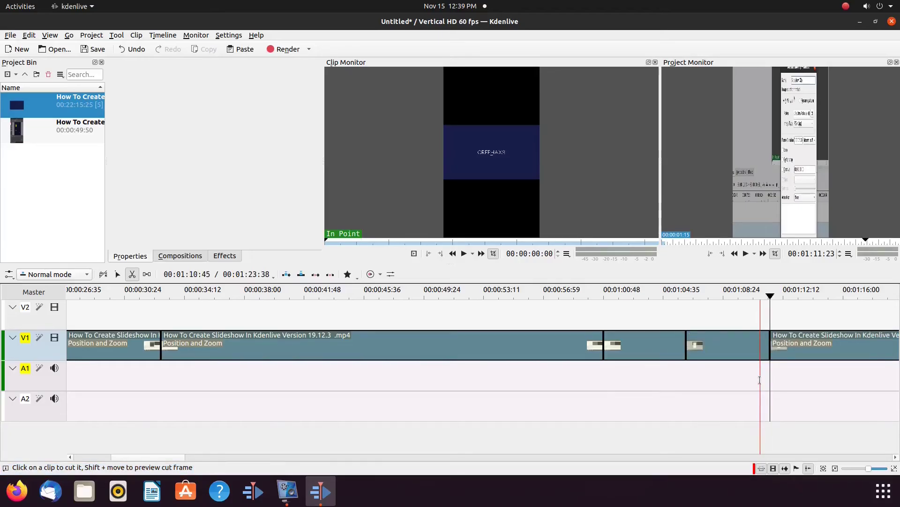
key("s")
Copy the previous segment's position to the V1 segment ending at 00:01:11:23, setting X to -459 and Y to -761.
left_click(642, 352)
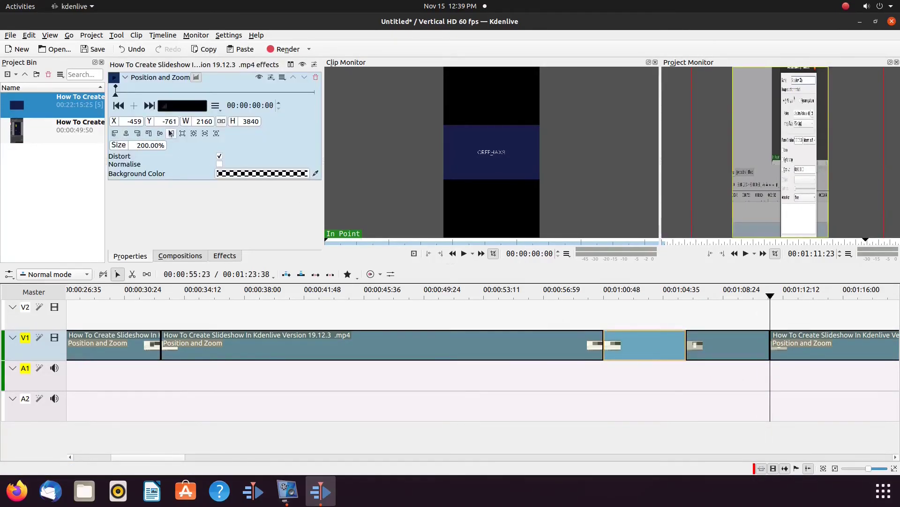
left_click(724, 348)
type("459")
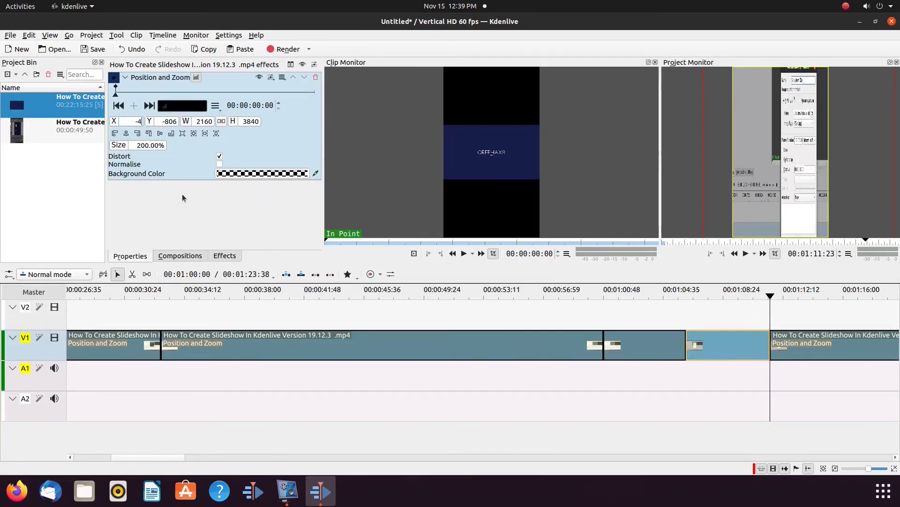
left_click(723, 367)
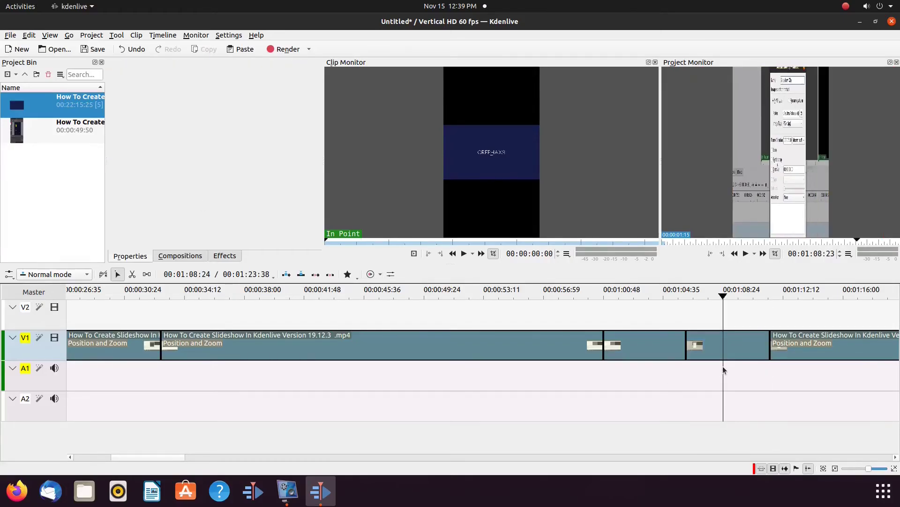
left_click(723, 351)
double_click(176, 123)
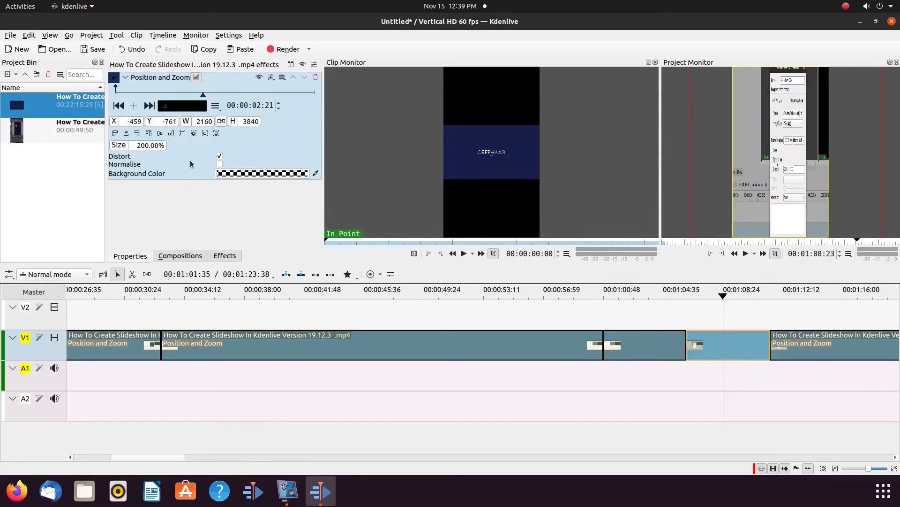
Preview playback full screen across the cut between the two repositioned V1 segments, then leave full screen.
left_click(679, 372)
key("space")
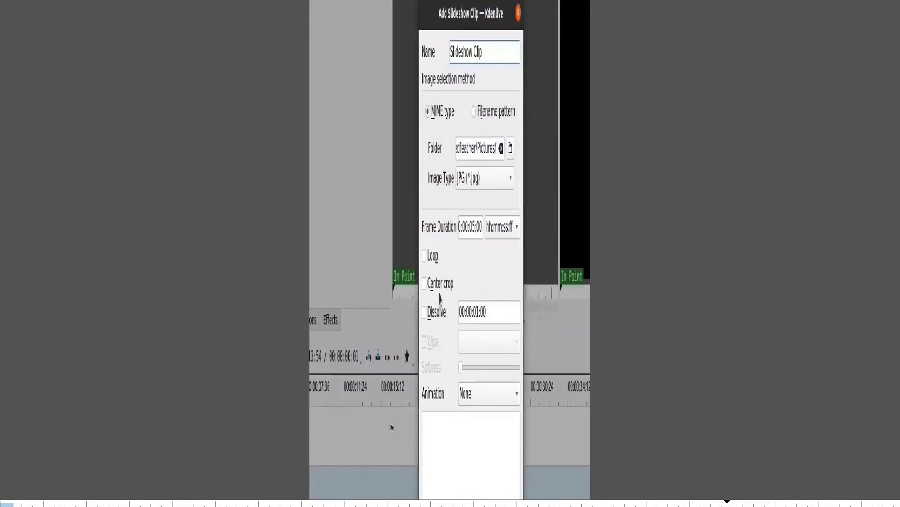
double_click(732, 327)
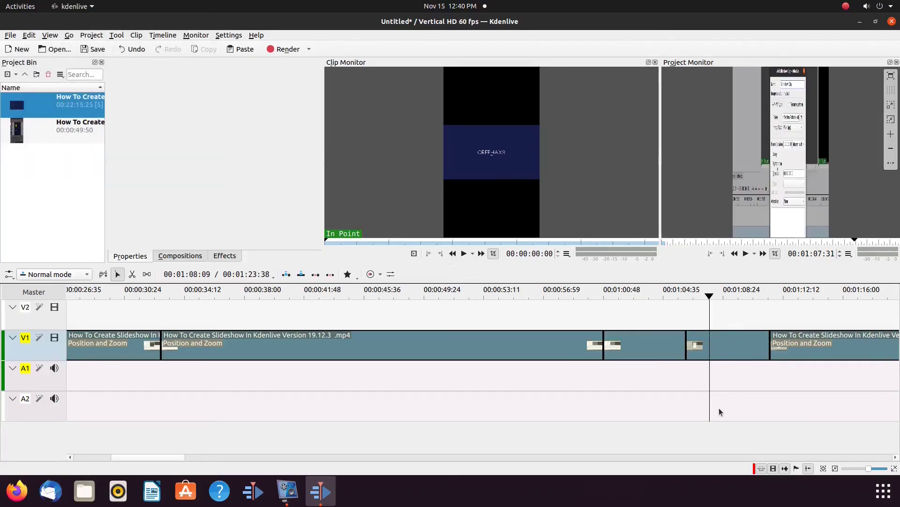
Split the last V1 clip with the Razor tool at 00:01:13:40 and return to the selection tool.
key("space")
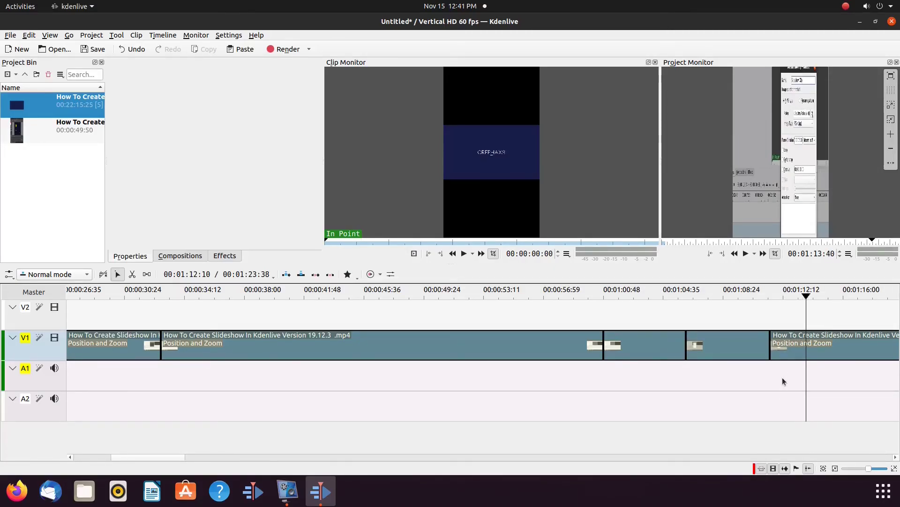
key("x")
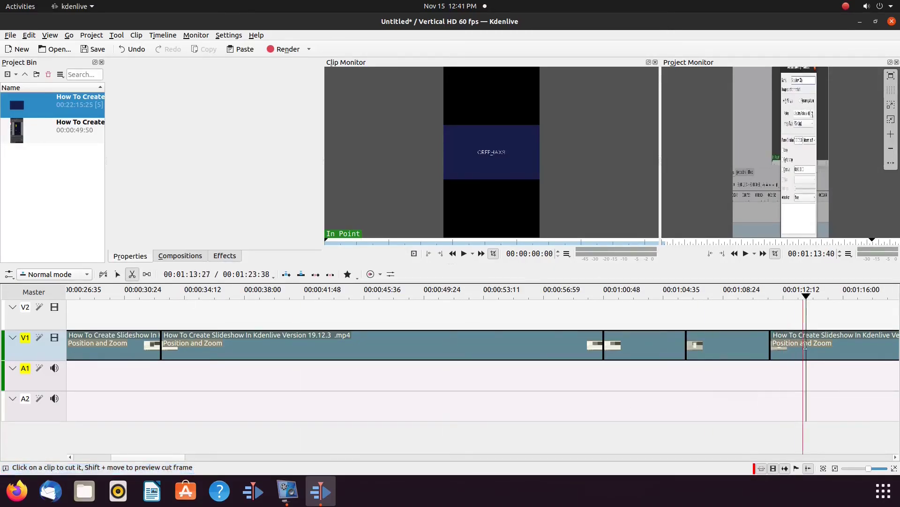
left_click(806, 345)
key("s")
Set the Position and Zoom of the V1 segment between 00:01:11:23 and 00:01:13:40 to X -459 and Y -761, matching the preceding segment.
left_click(790, 350)
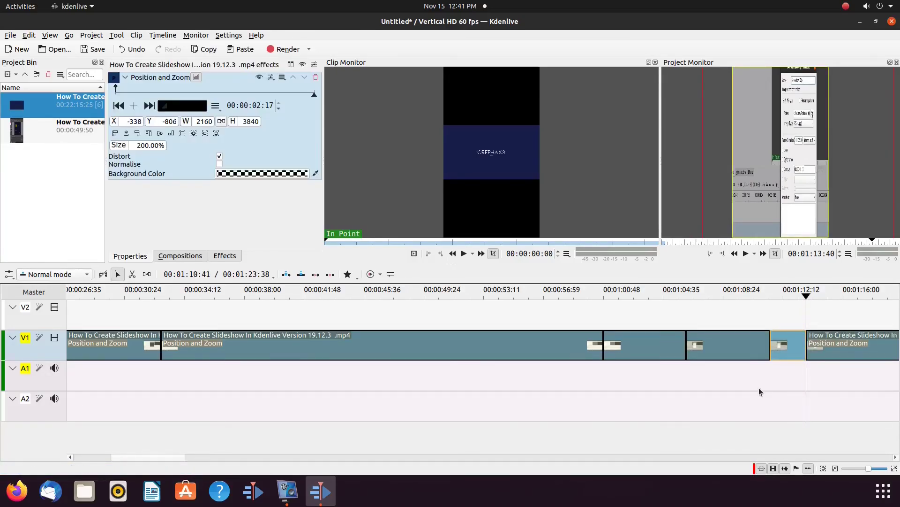
left_click(744, 352)
left_click(787, 348)
double_click(142, 123)
type("459")
key("Tab")
type("761")
left_click(790, 368)
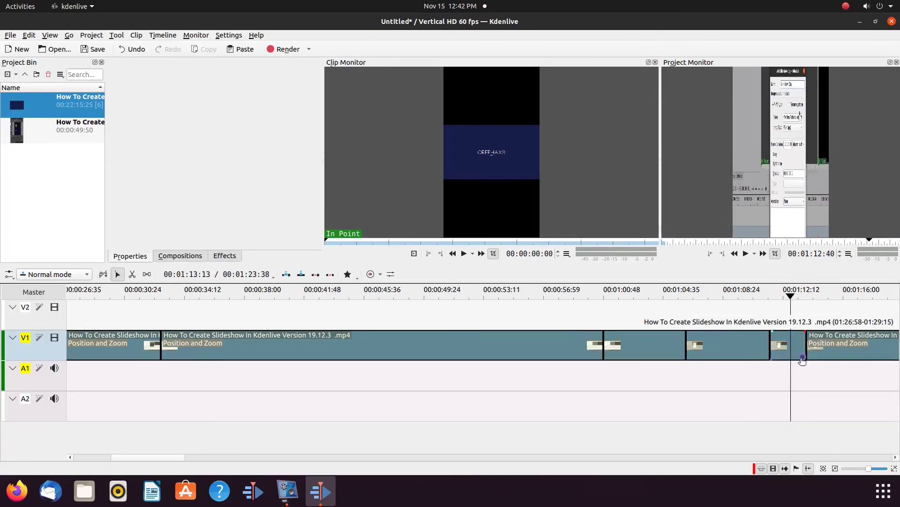
Play across the cut at 00:01:11:23 to check that the framing of the neighbouring V1 segments matches.
left_click(766, 367)
key("space")
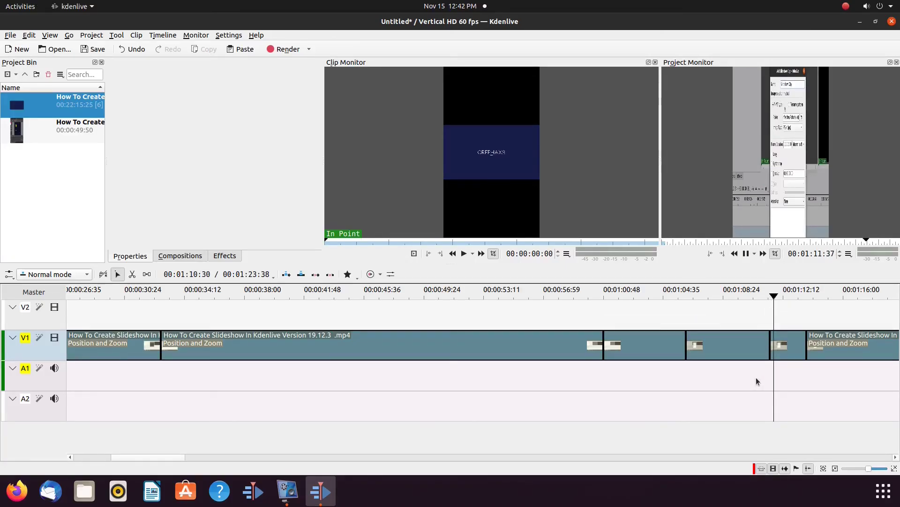
key("space")
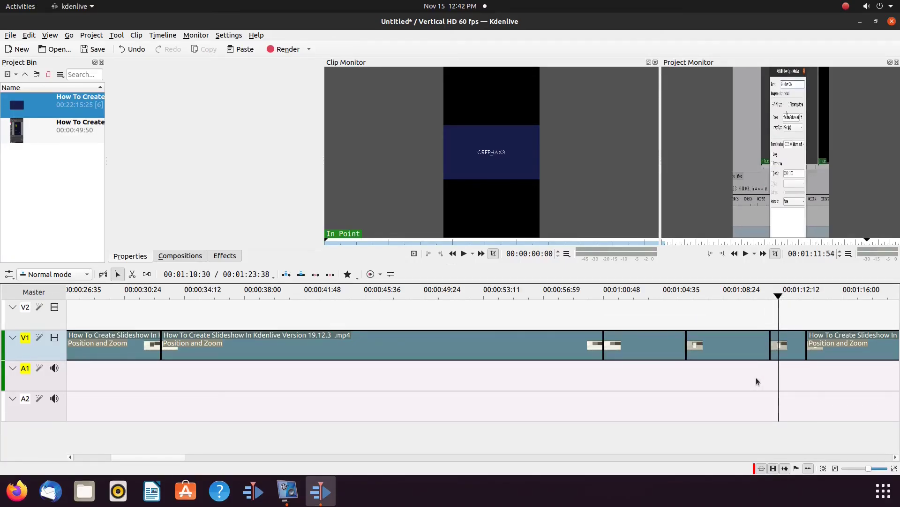